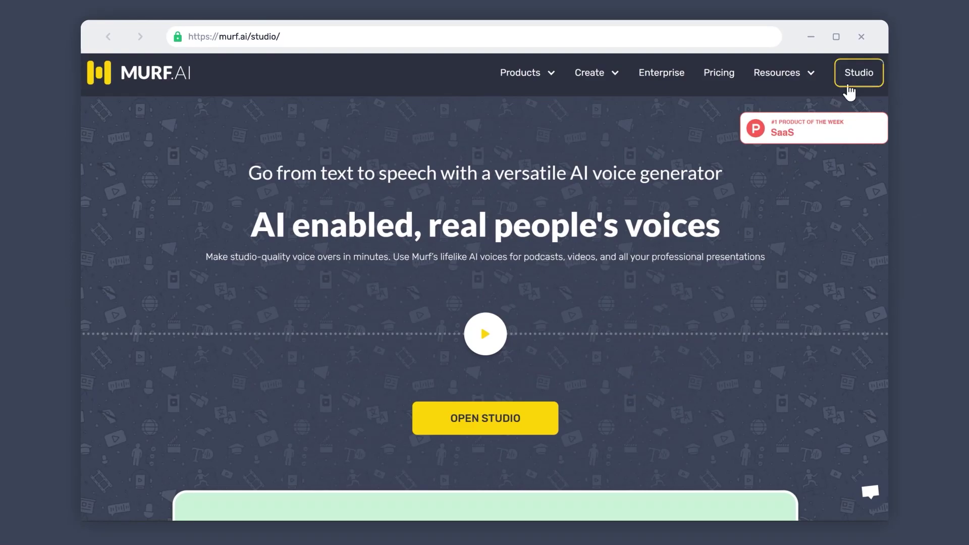
Open the studio and create a blank audio project titled My Awesome Project
left_click(853, 76)
left_click(292, 348)
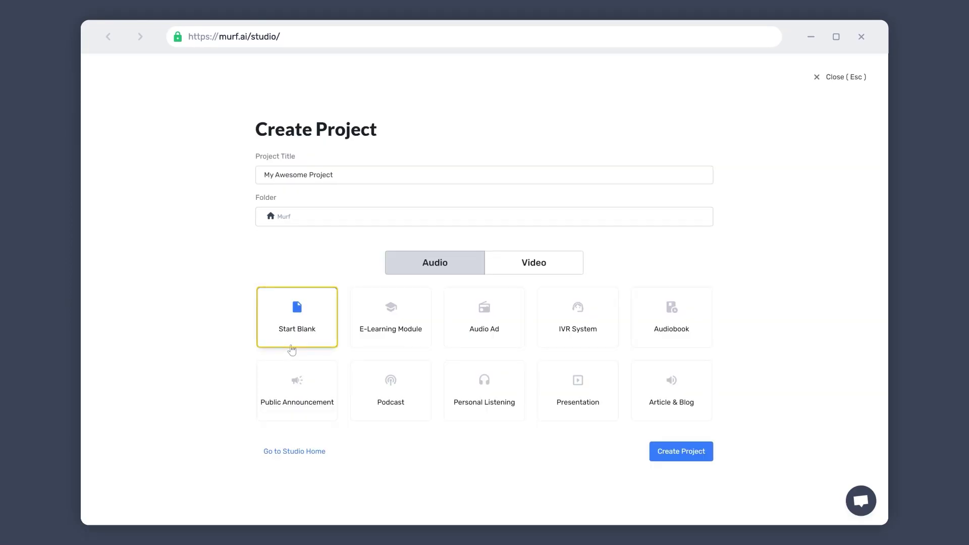
left_click(680, 462)
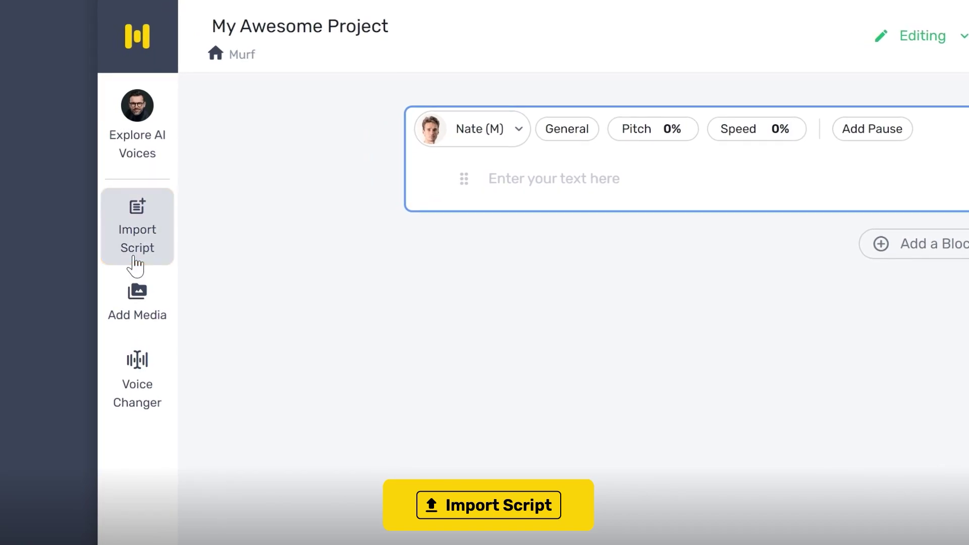
Import the subtitle script SRT FILE from the SRT folder into the project
left_click(135, 259)
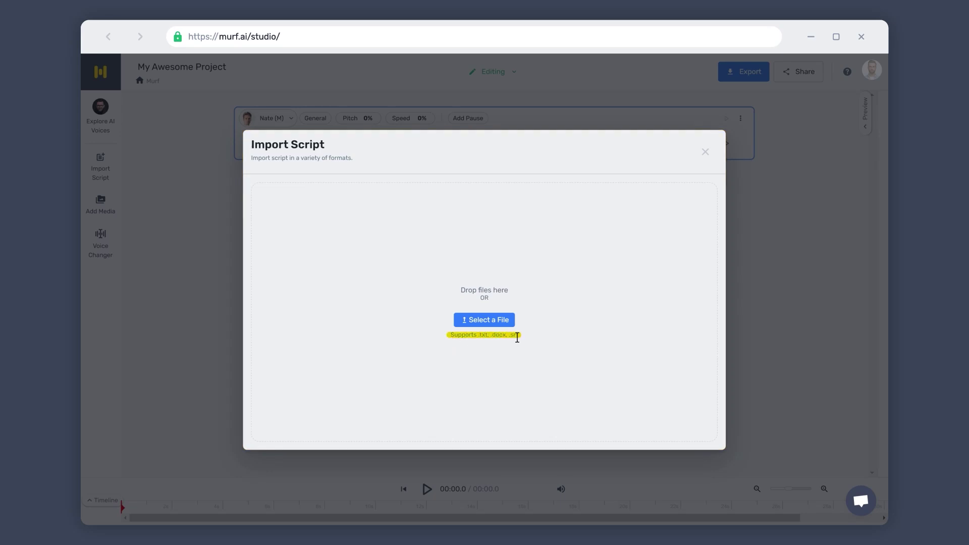
left_click(483, 320)
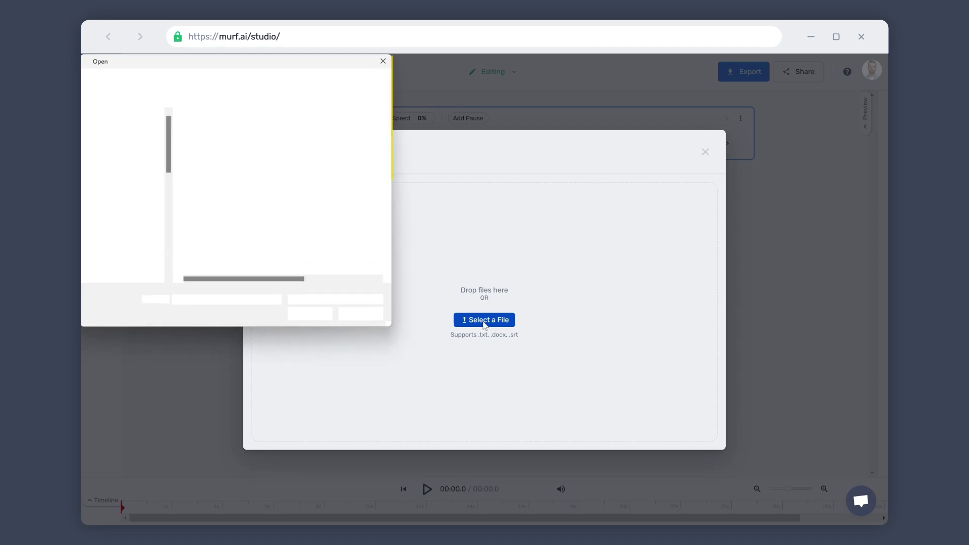
left_click(210, 133)
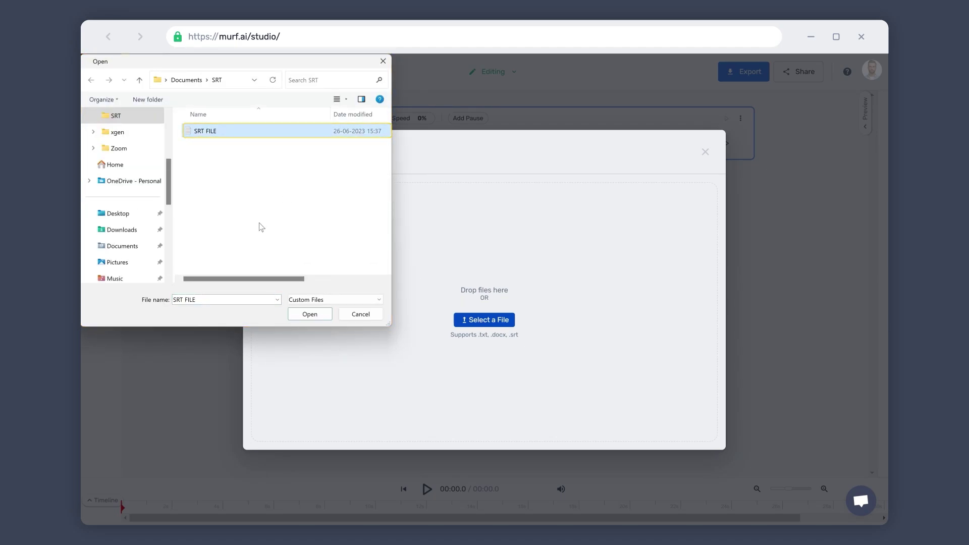
left_click(308, 315)
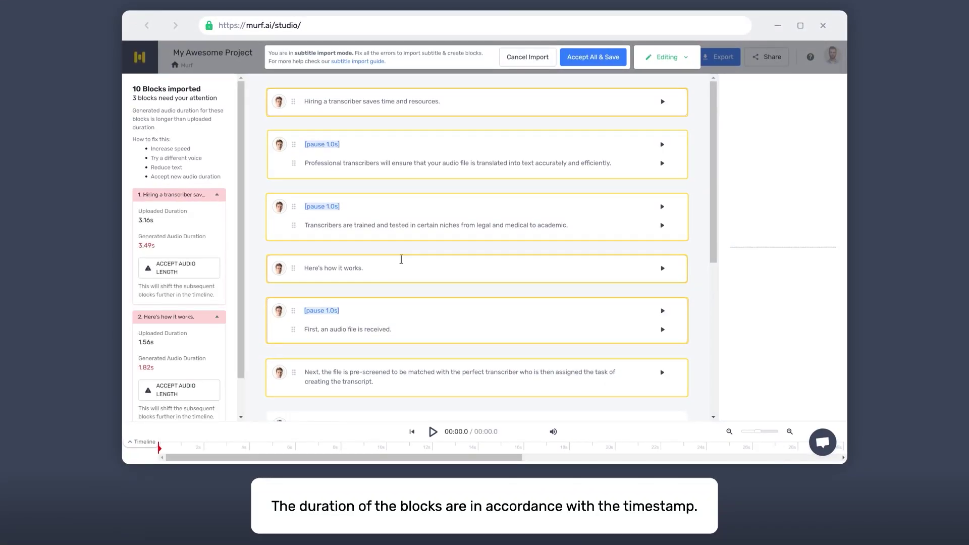
Compare generated and uploaded durations in the first, second and "Here's how it works." blocks
left_click(453, 112)
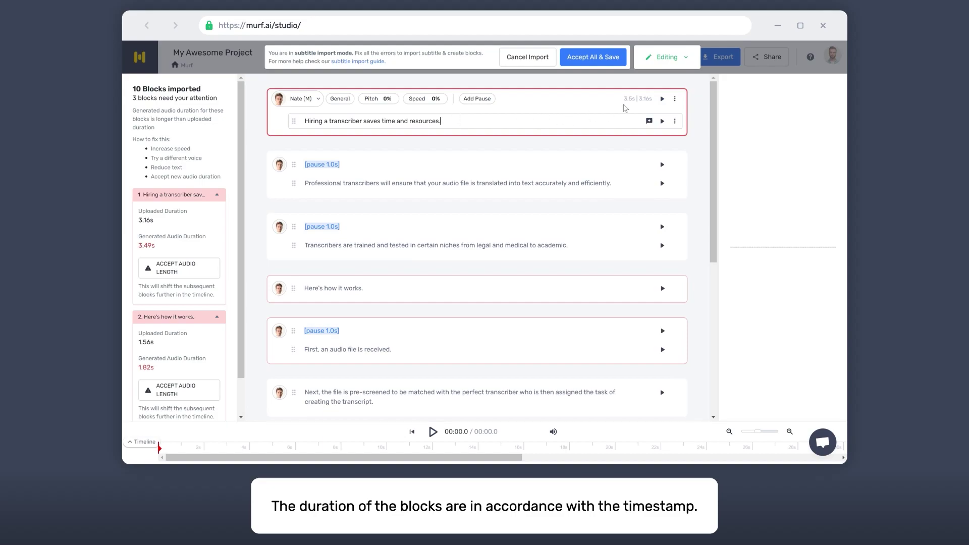
left_click(570, 183)
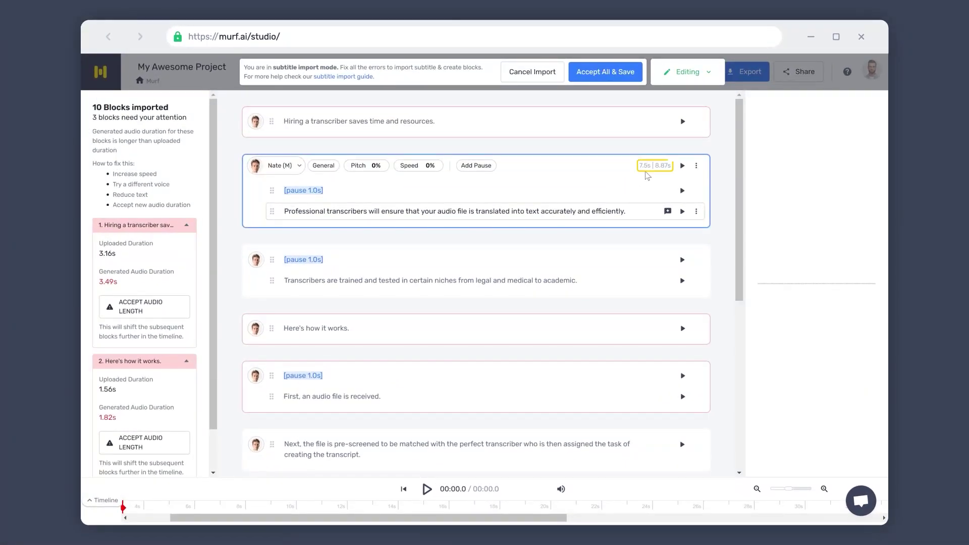
left_click(642, 124)
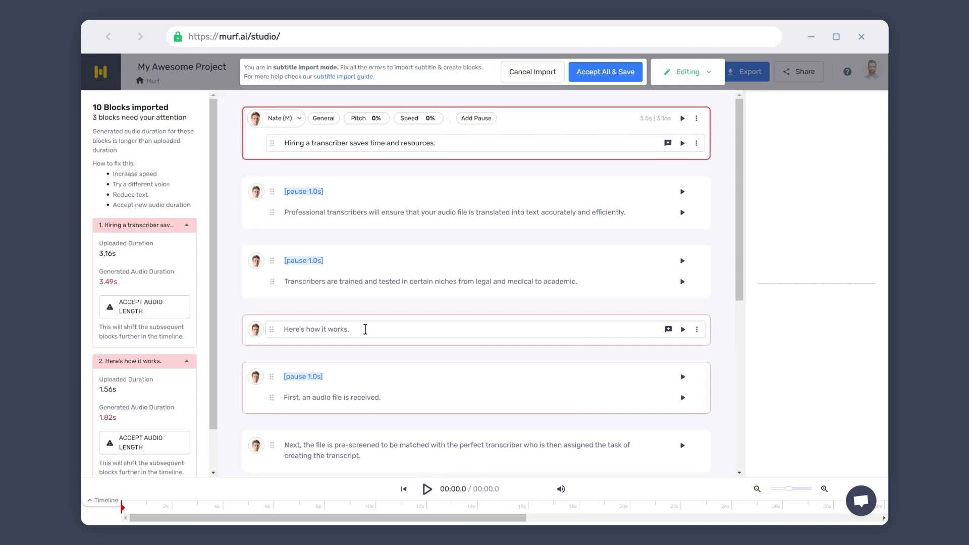
left_click(365, 329)
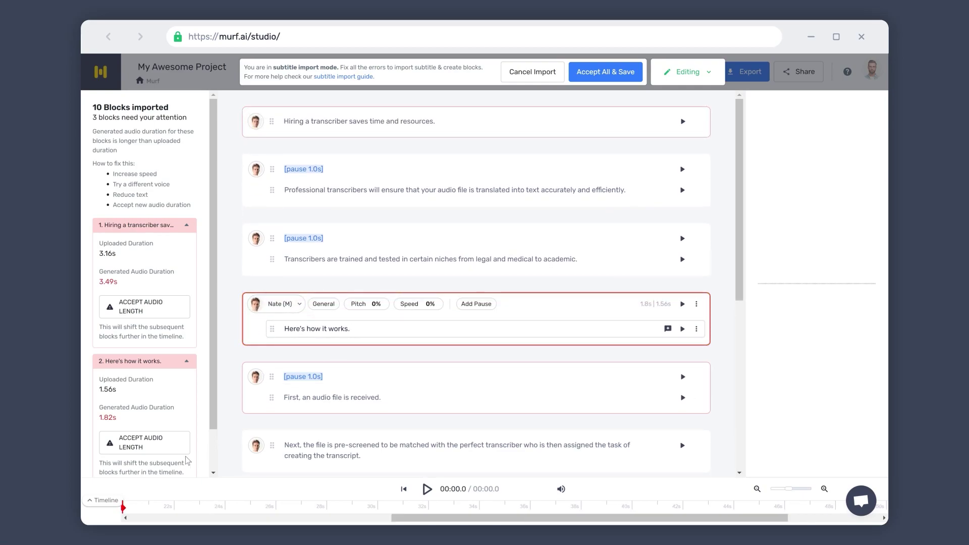
Expand the timeline and examine the flagged blocks together with their error details and the suggested fixes
left_click(97, 502)
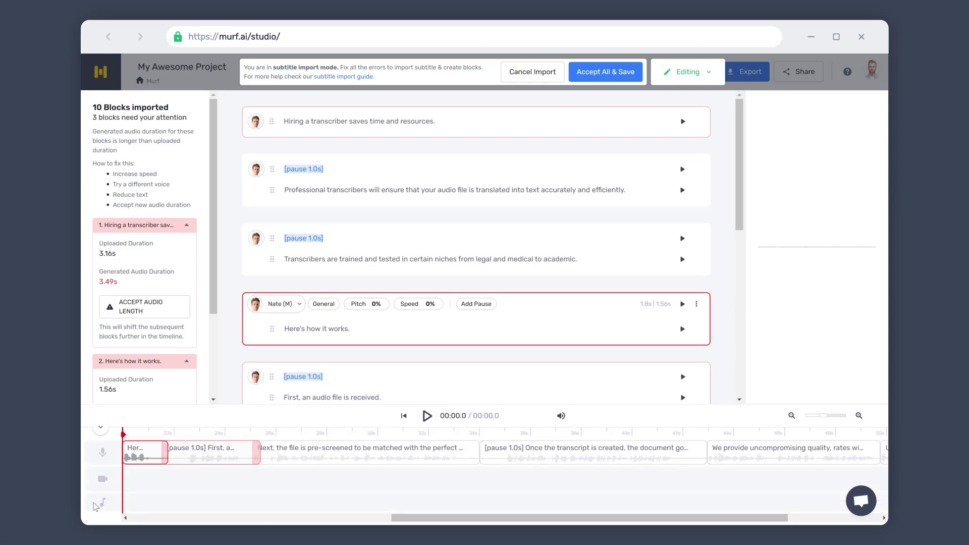
left_click(146, 456)
left_click(167, 457)
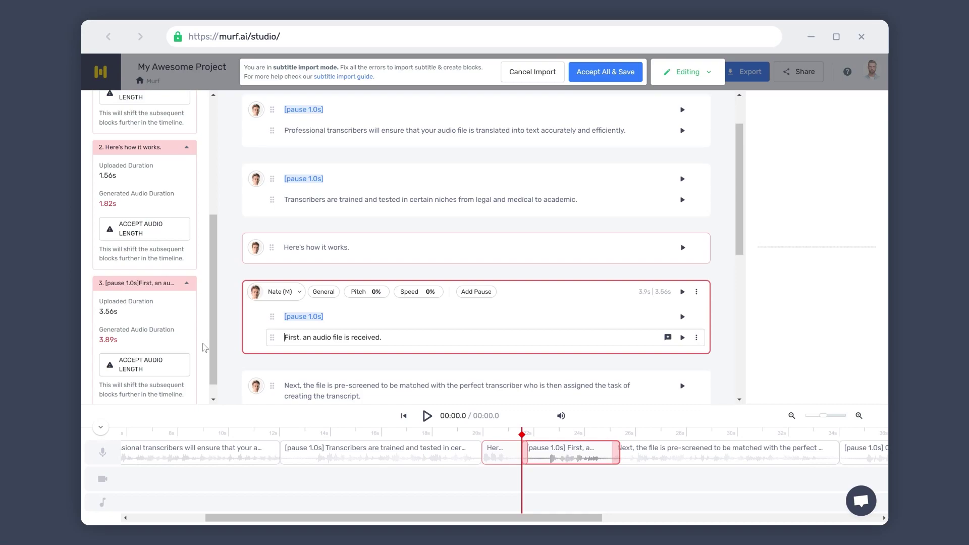
left_click(144, 231)
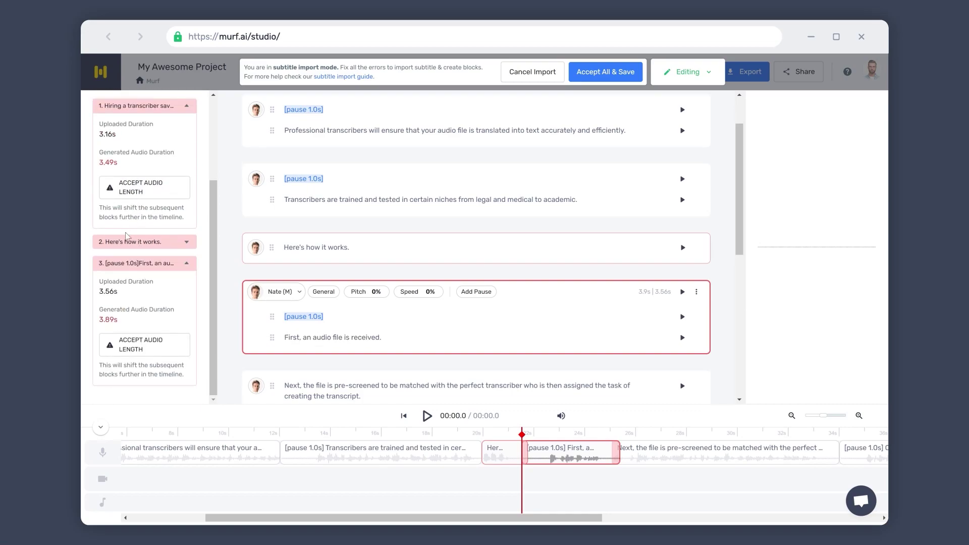
left_click(126, 242)
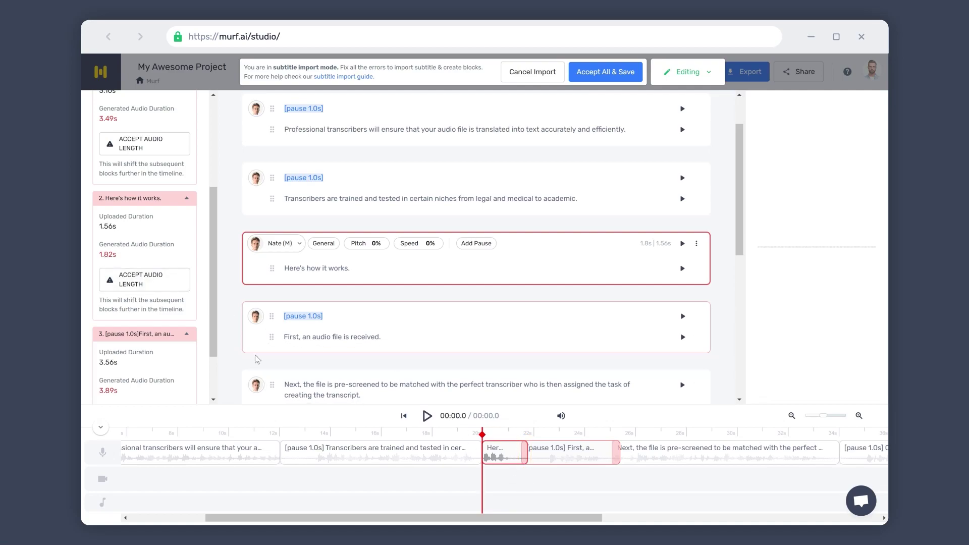
scroll(120, 210, "up", 3)
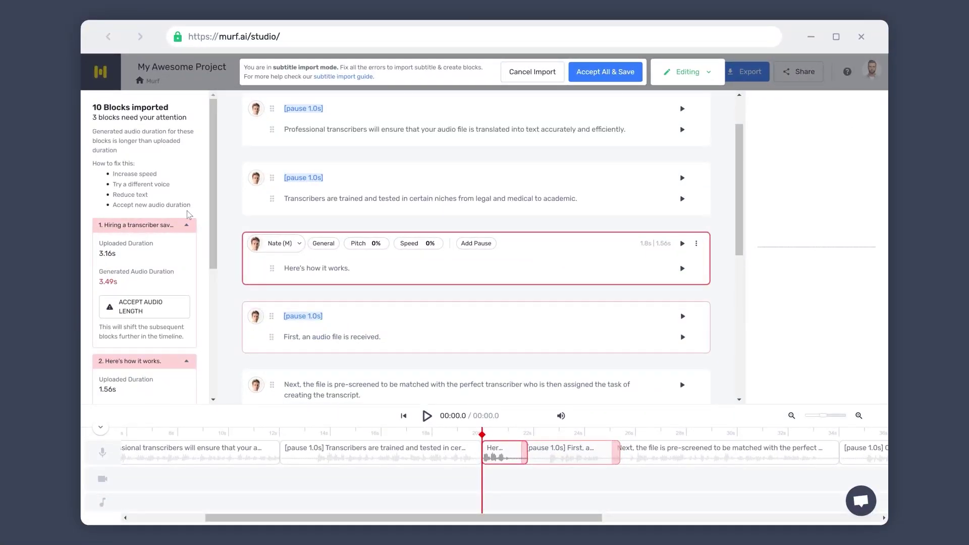
scroll(201, 272, "down", 3)
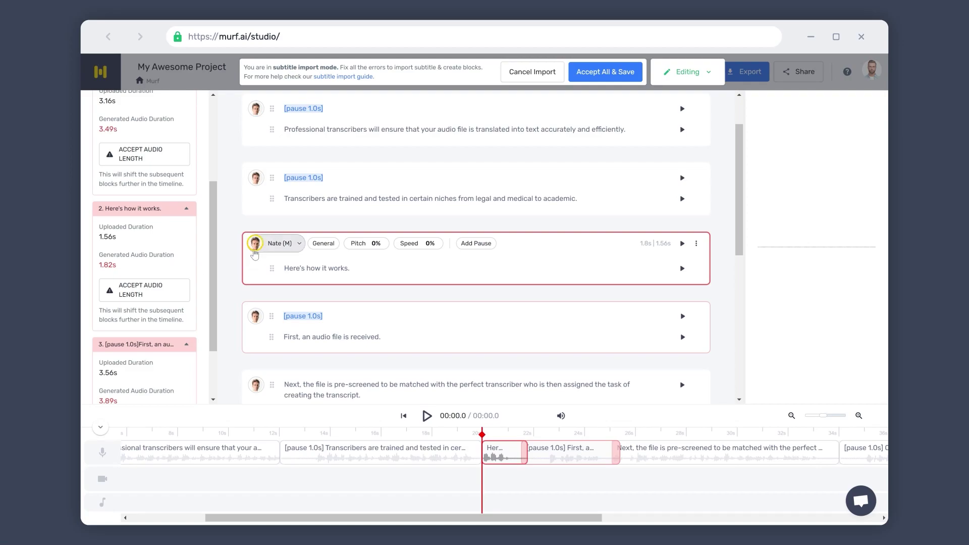
Browse the available voices and change the "Here's how it works." block's voice to Ronnie (M)
left_click(255, 252)
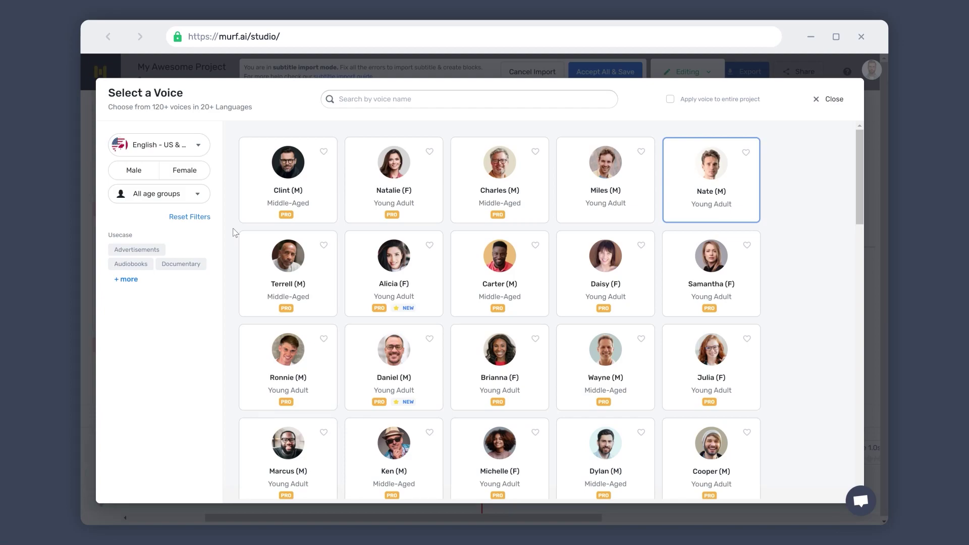
mouse_move(256, 216)
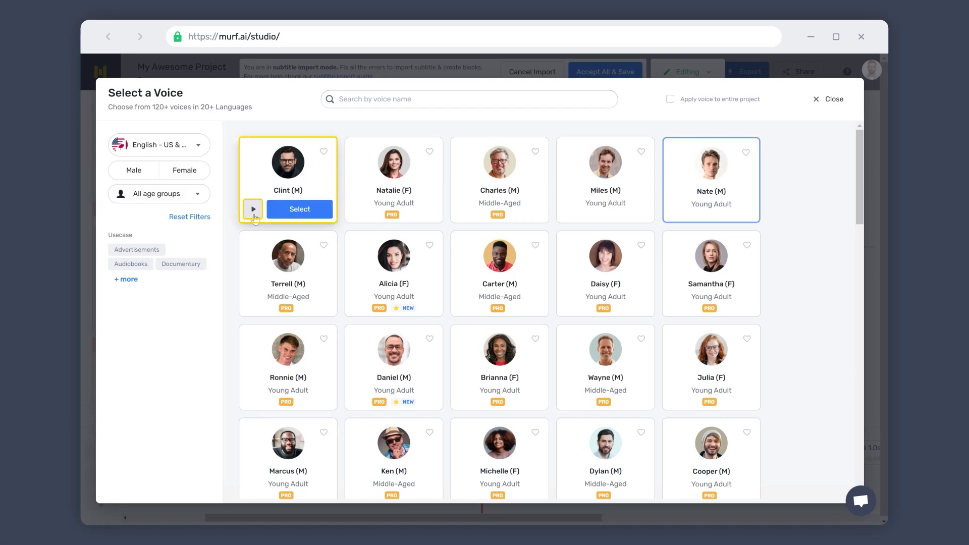
mouse_move(359, 308)
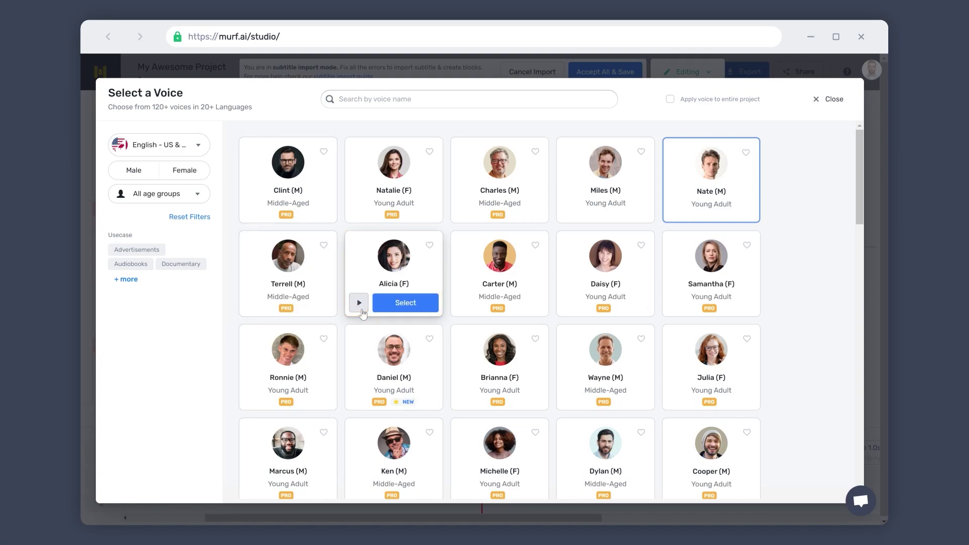
mouse_move(570, 312)
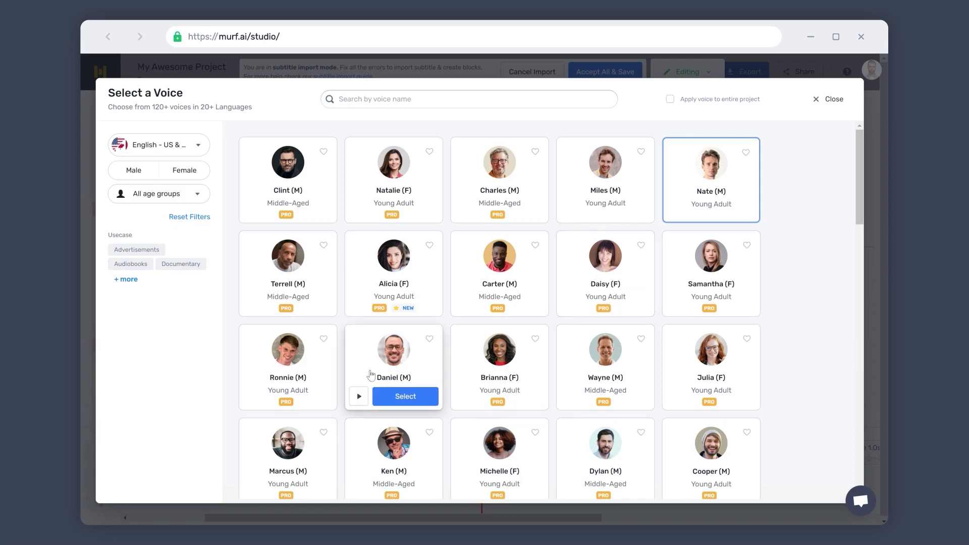
left_click(300, 404)
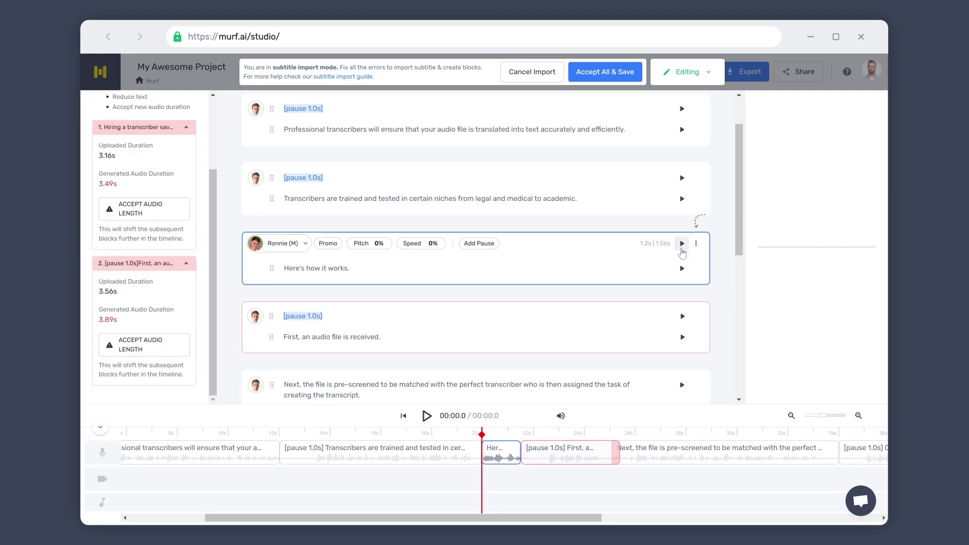
Apply all settings of the Ronnie (M) block to the whole project, and accept and save all imported blocks
scroll(212, 306, "up", 1)
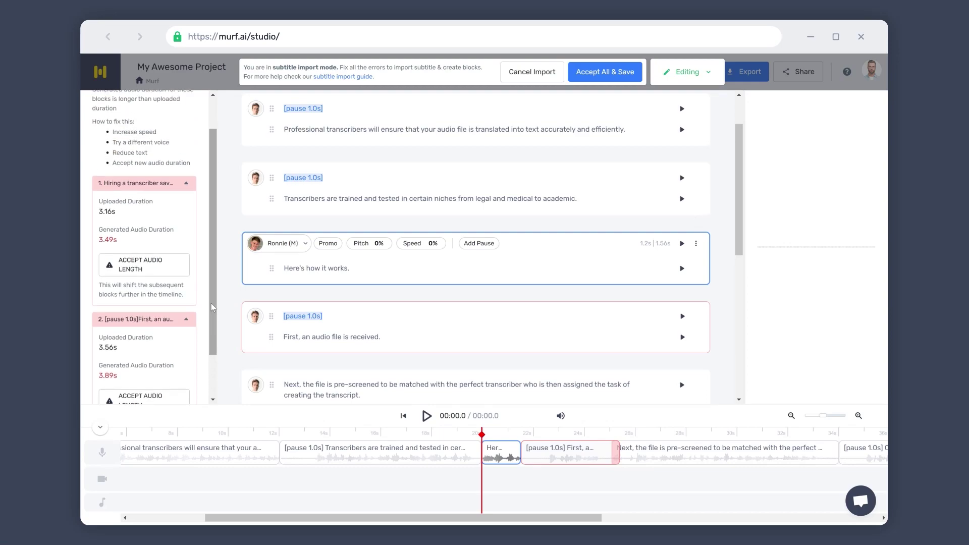
scroll(212, 307, "down", 1)
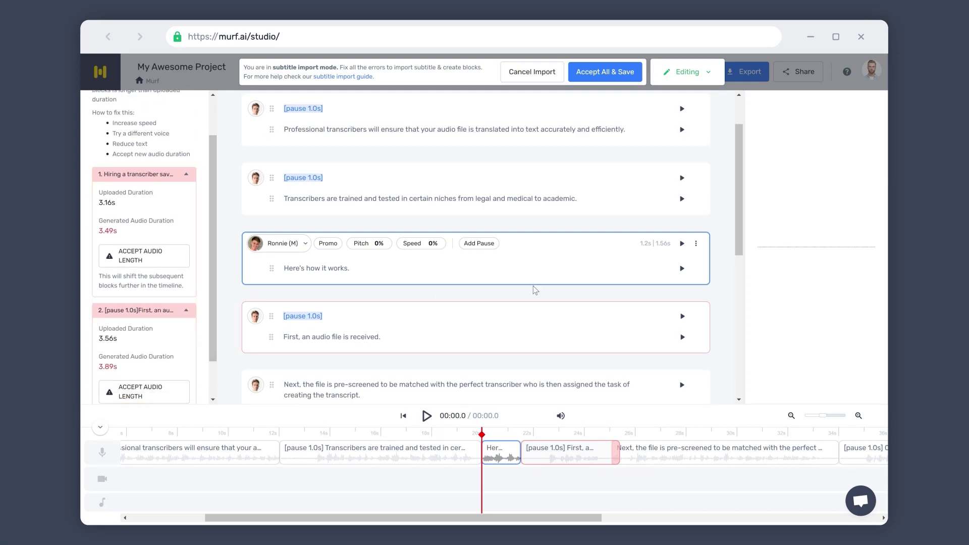
left_click(696, 243)
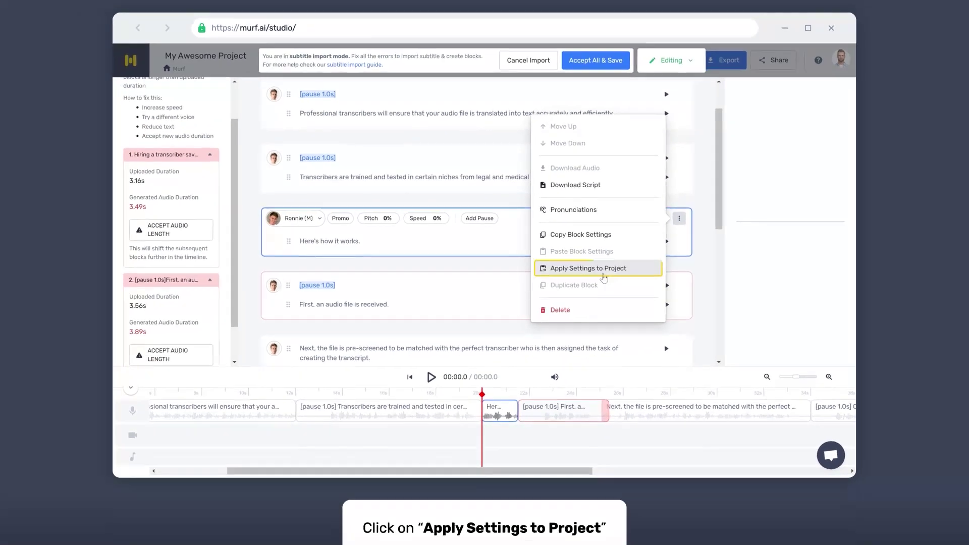
left_click(600, 270)
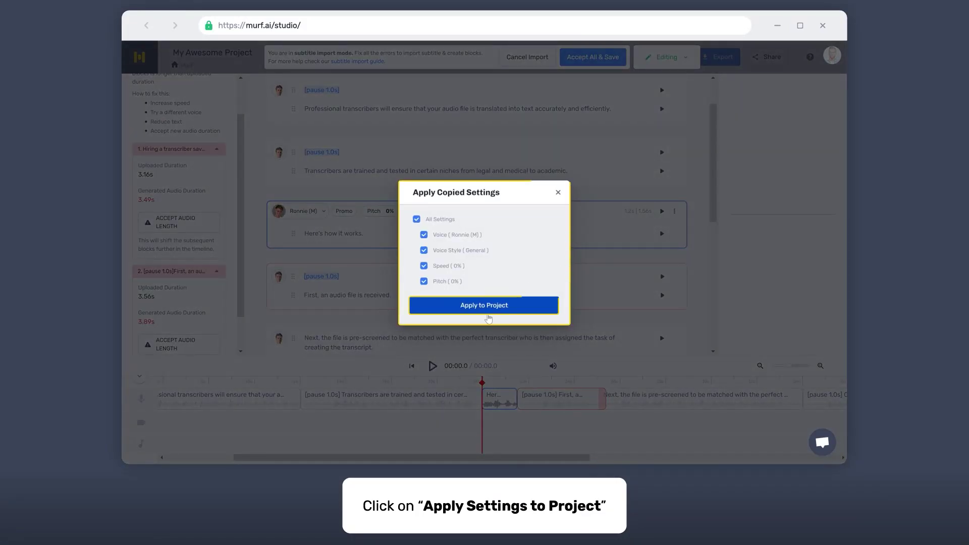
left_click(489, 315)
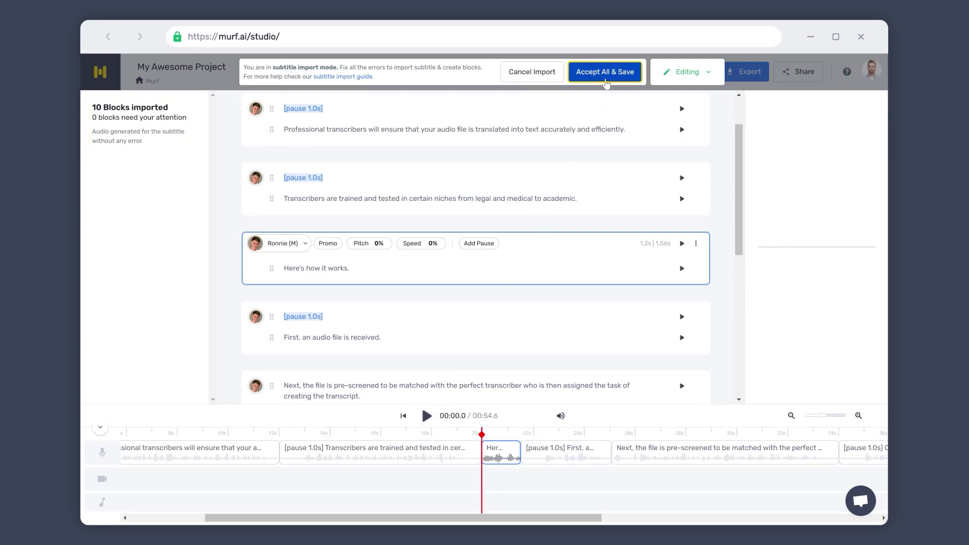
left_click(607, 76)
left_click(606, 319)
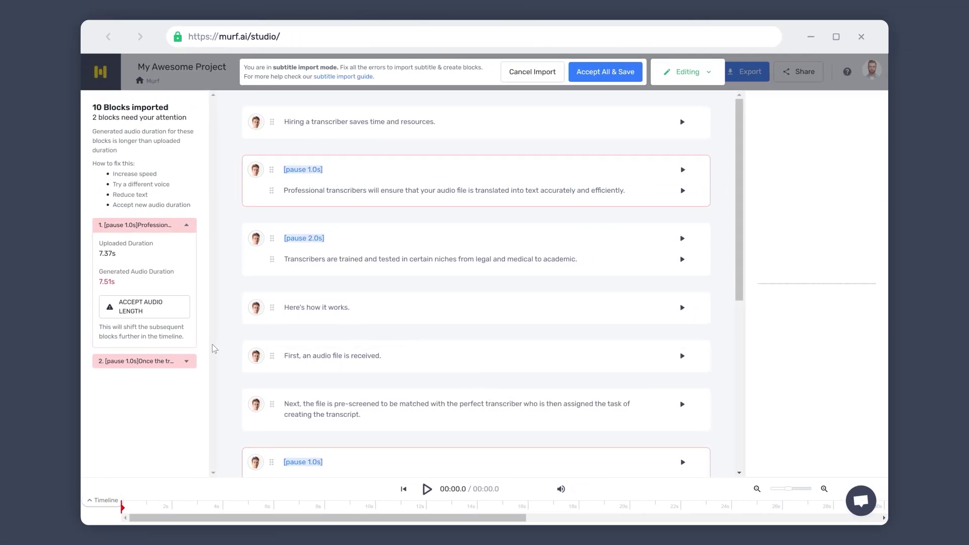
Raise the speed of the flagged "Once the transcript is created" block to +6% and then +9%, generating its audio each time
left_click(130, 363)
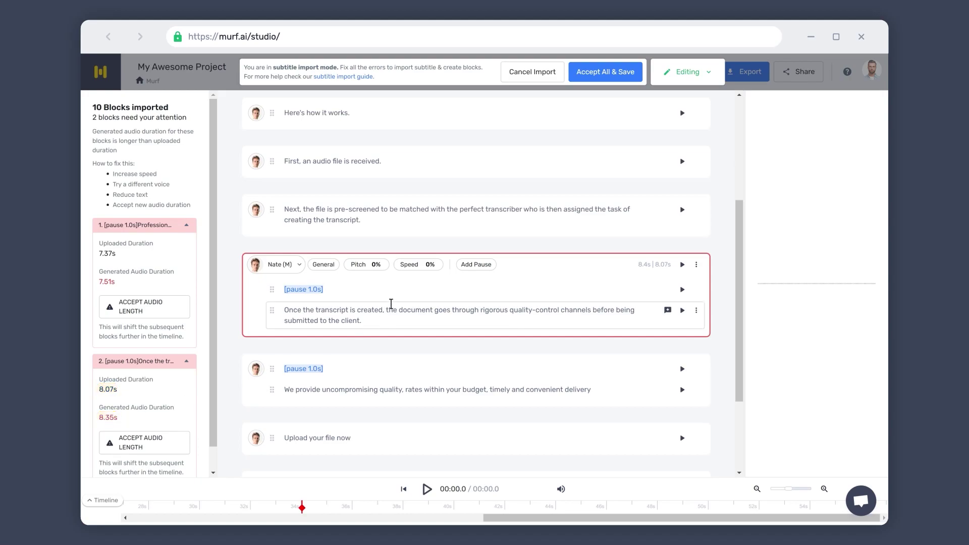
left_click(413, 267)
left_click_drag(418, 294, 426, 294)
left_click(681, 265)
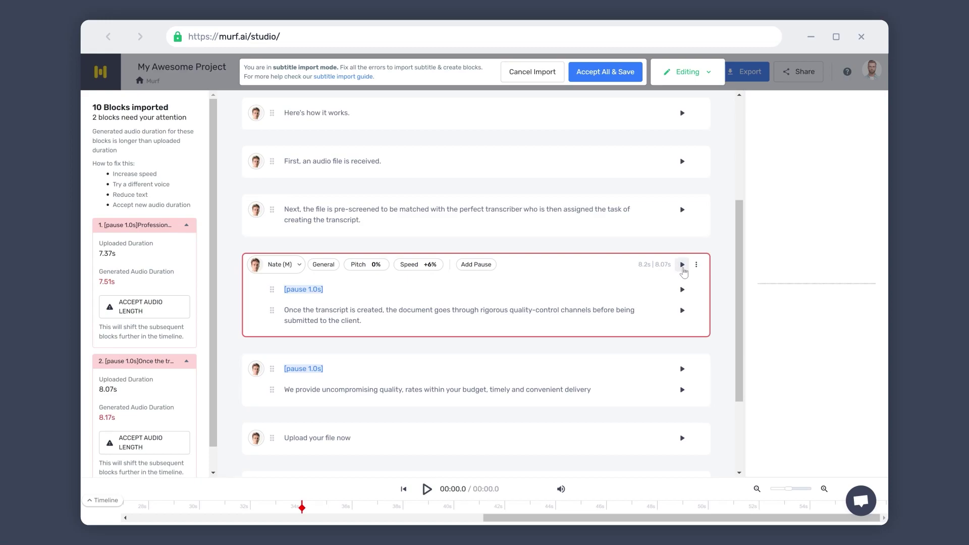
left_click(424, 265)
left_click_drag(428, 296, 430, 297)
left_click(682, 265)
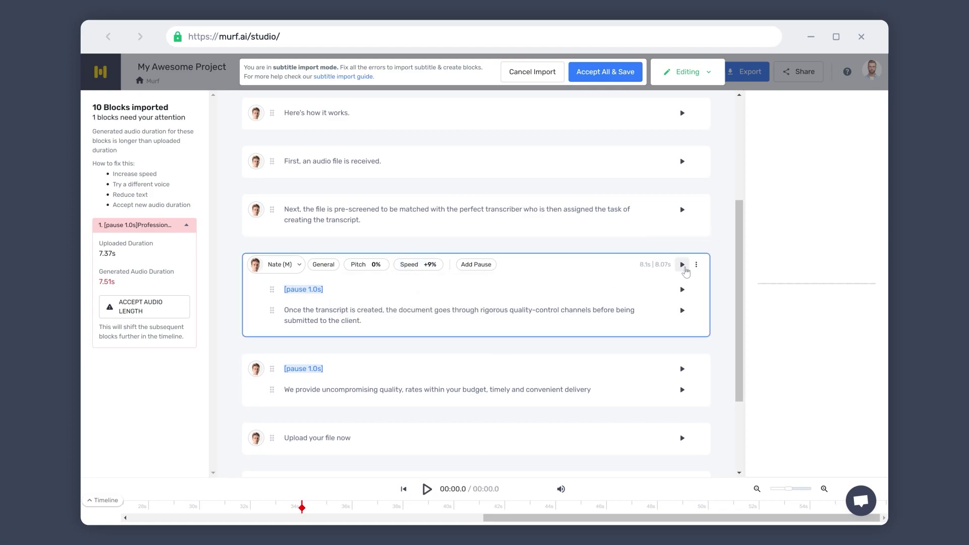
Apply all of the block's settings, including the +9% speed, to the whole project and play the project audio
left_click(696, 265)
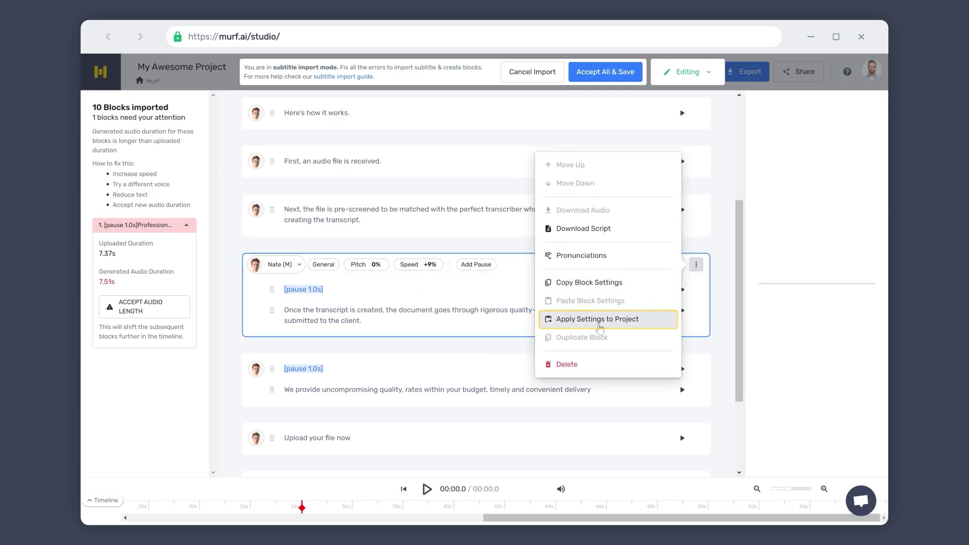
left_click(611, 318)
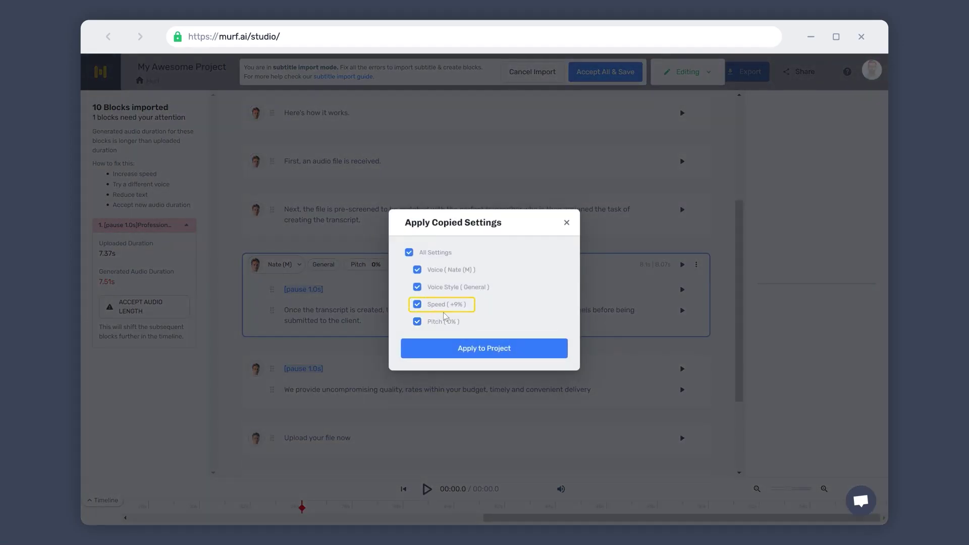
left_click(465, 347)
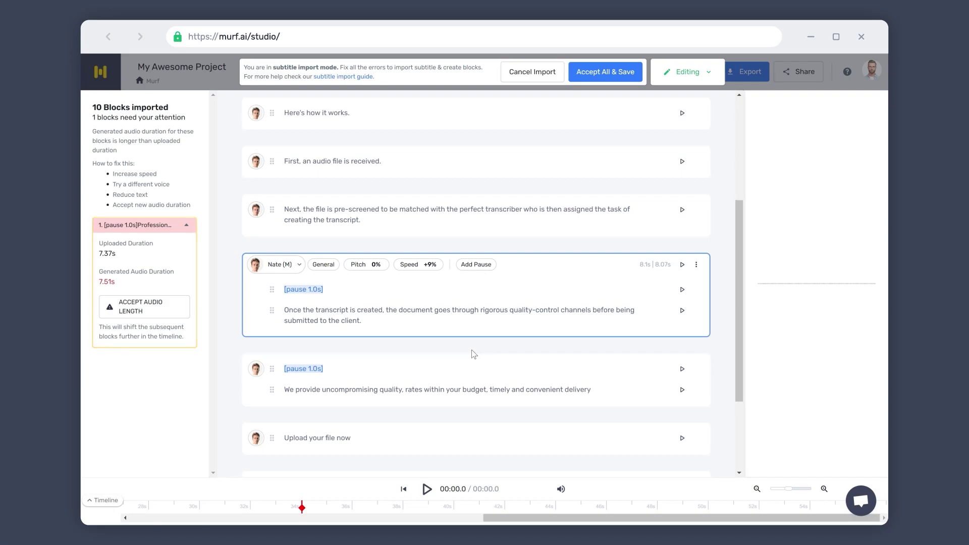
left_click(426, 488)
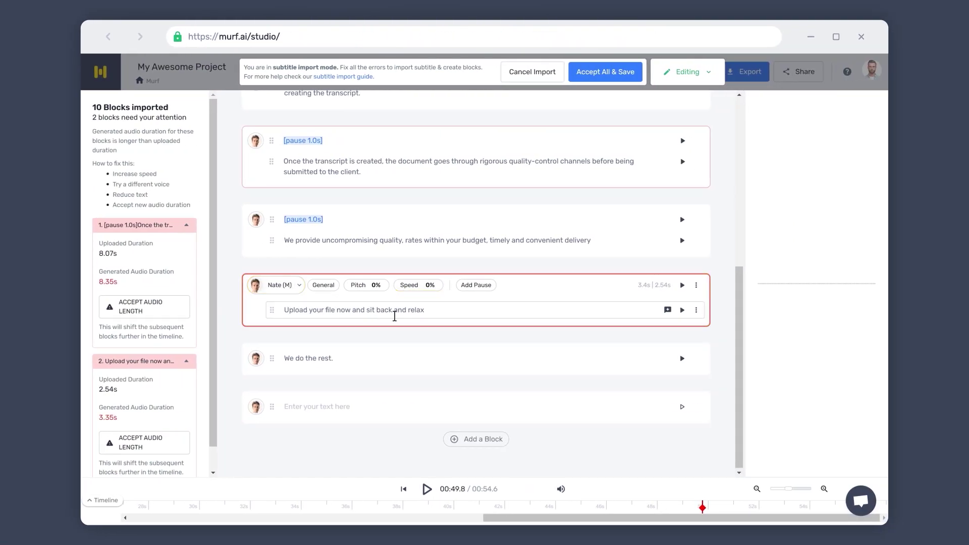
Shorten the text of the "Upload your file now and sit back and relax" block to "Upload your file now" and regenerate its audio
left_click(443, 310)
key("BackSpace")
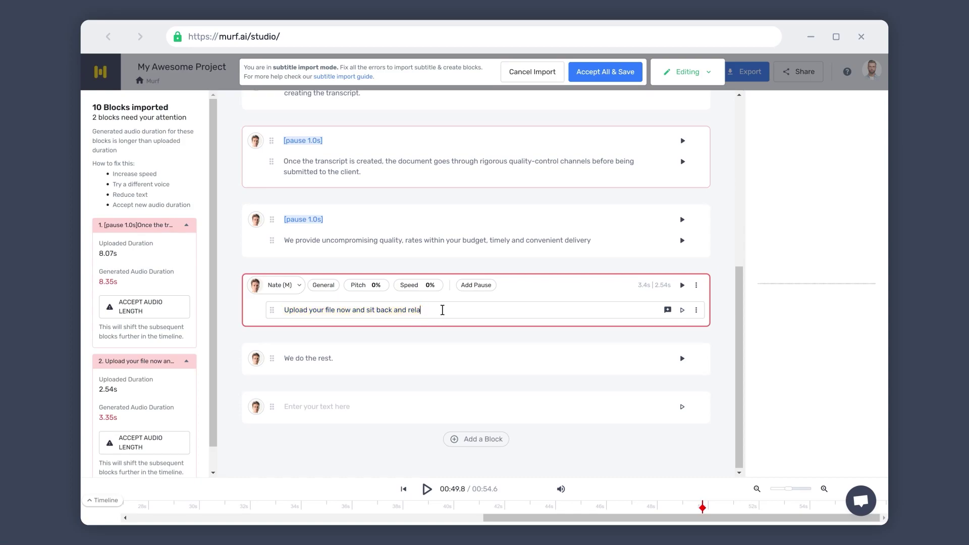
key("BackSpace")
key("BackSpace")
key("BackSpace")
key("BackSpace")
key("BackSpace")
key("BackSpace")
key("BackSpace")
key("BackSpace")
key("BackSpace")
key("BackSpace")
key("BackSpace")
key("BackSpace")
key("BackSpace")
key("BackSpace")
left_click(681, 285)
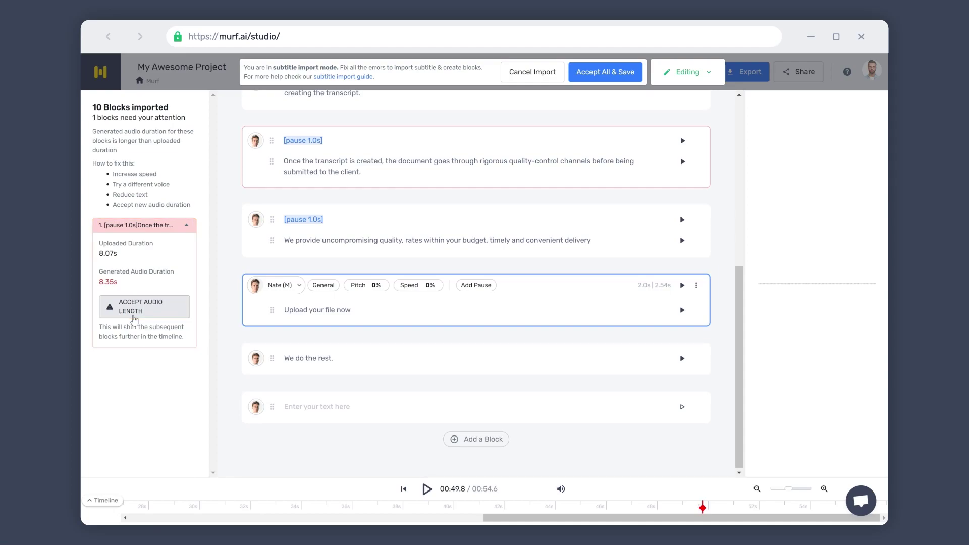
Accept the generated audio length for the flagged "Once the transcript is created" block and save the subtitle import
left_click(134, 315)
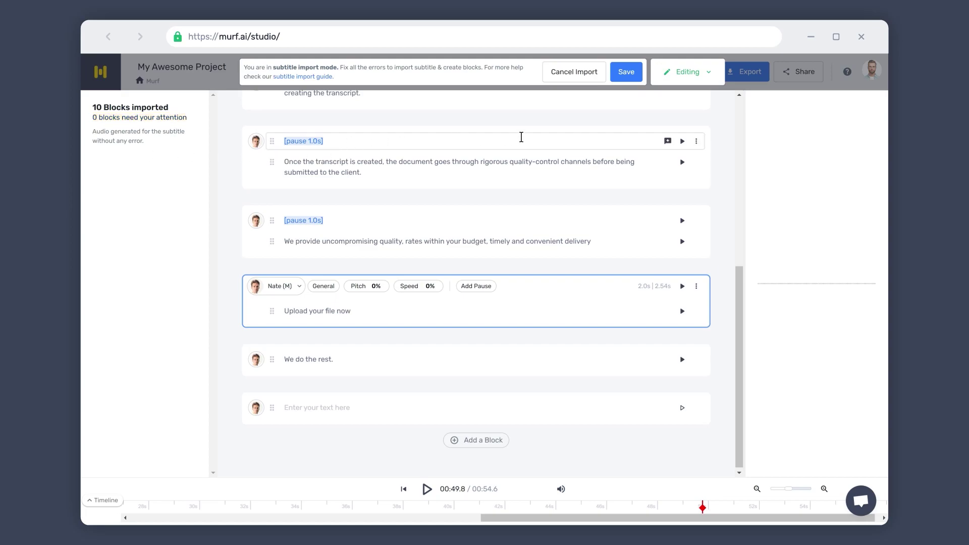
left_click(625, 72)
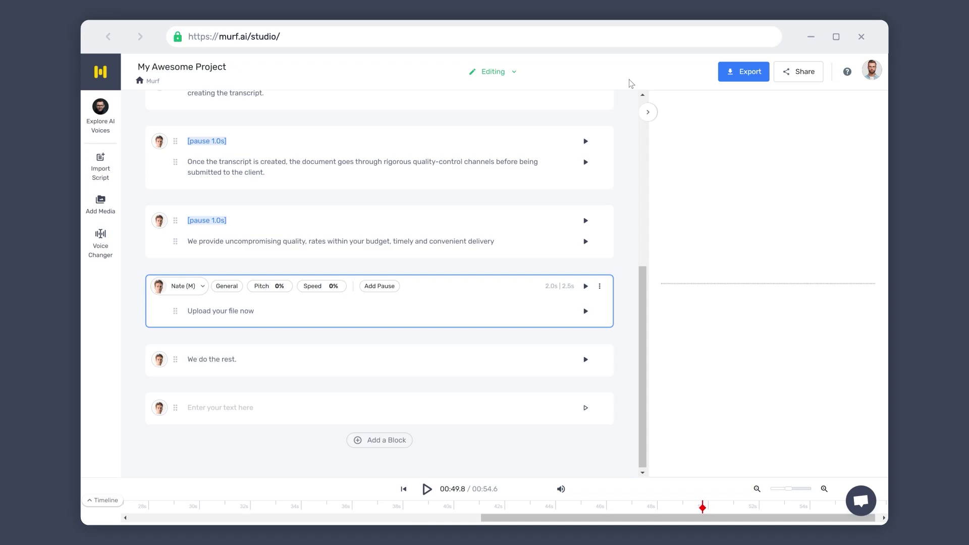
Play the project audio briefly, pause it, and expand the timeline to view the blocks' tracks
left_click(426, 489)
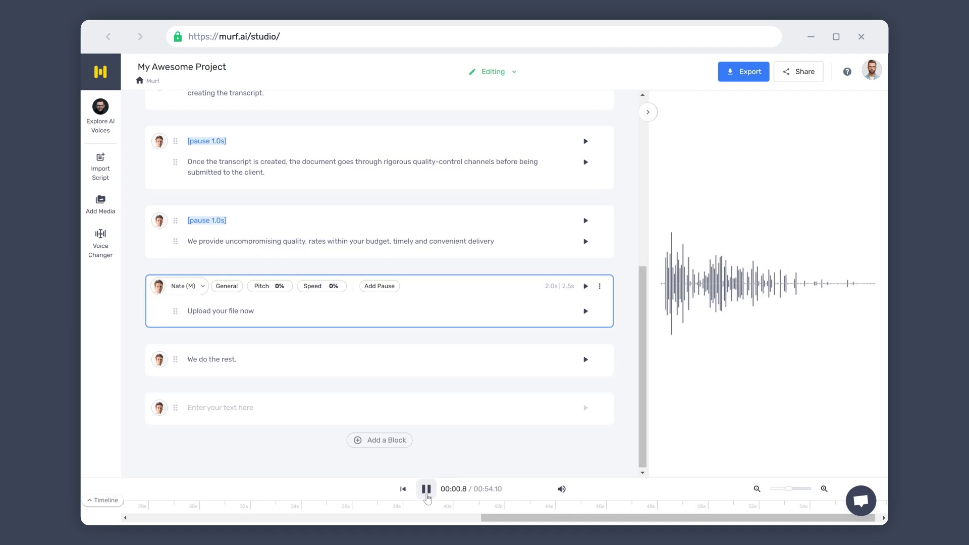
left_click(427, 490)
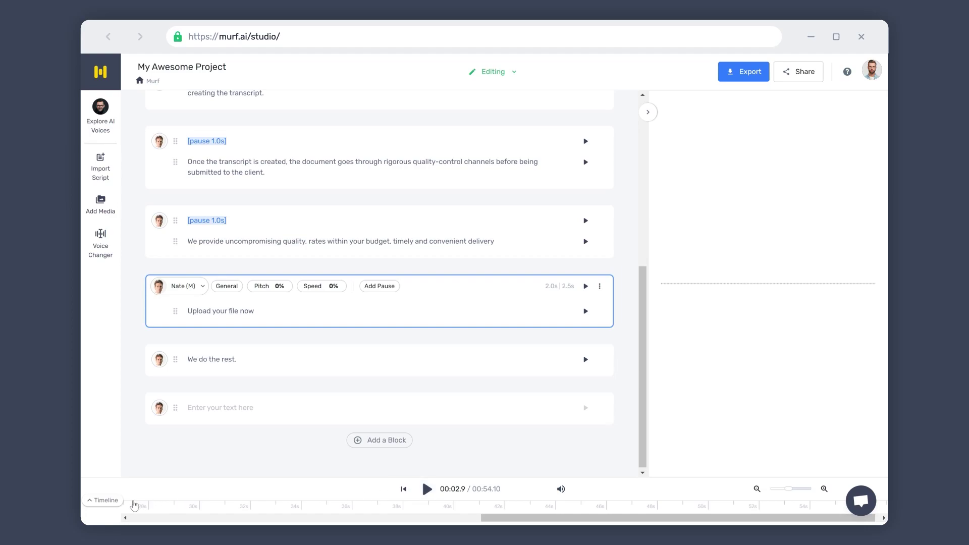
left_click(101, 501)
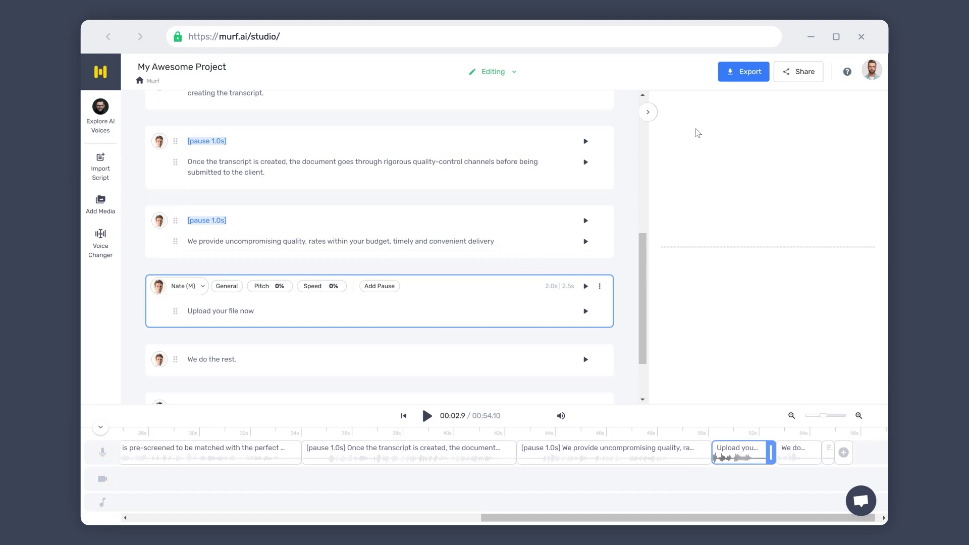
Export the project as a voice-only single MP3 file with Medium quality and Mono channel, and download the prepared file
left_click(742, 73)
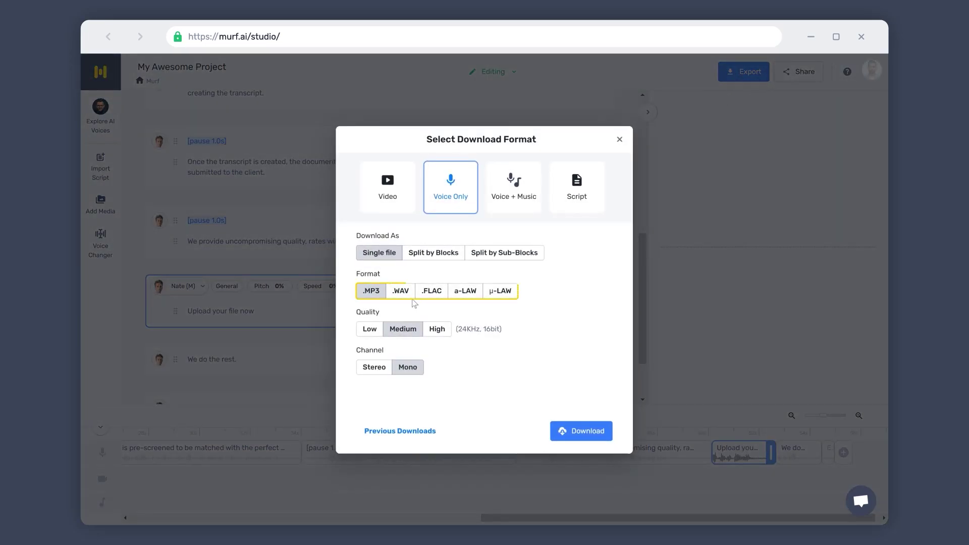
left_click(580, 437)
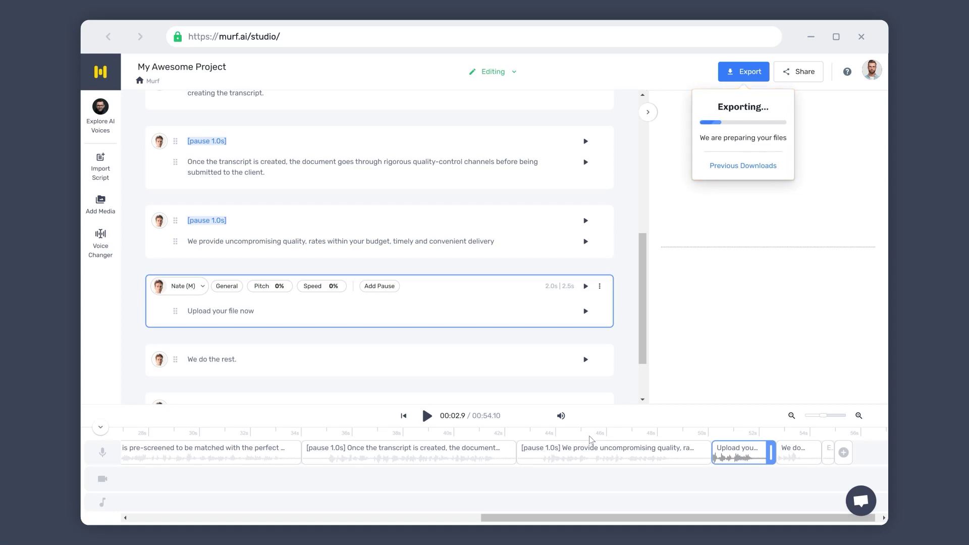
left_click(751, 180)
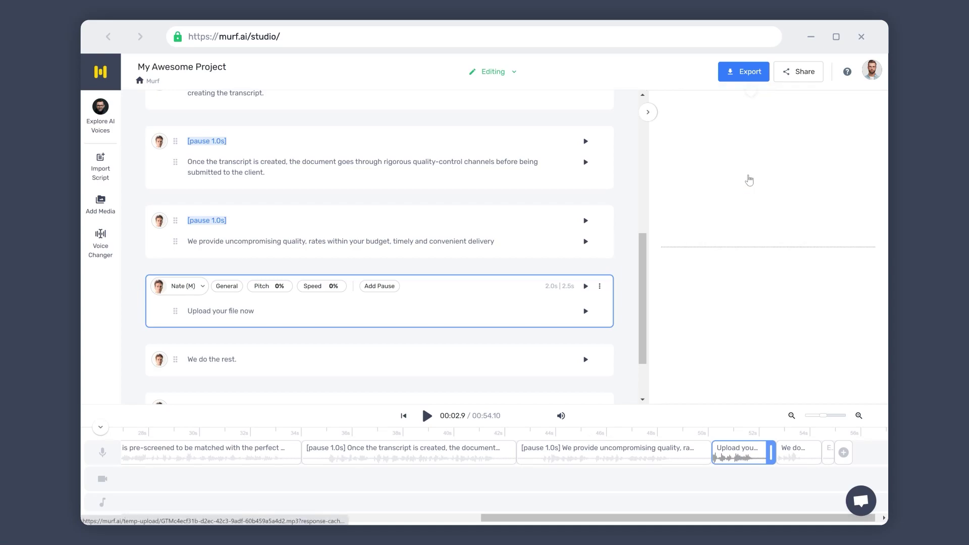